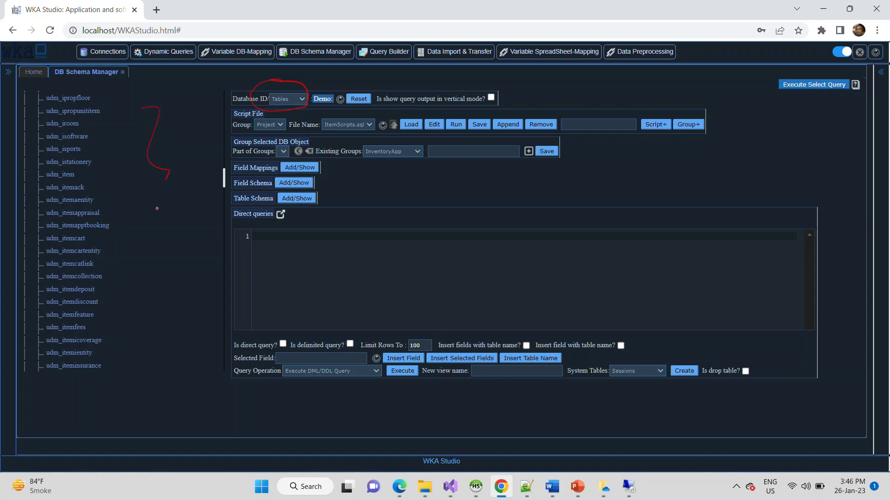
# Mark the Demo database's table list with a red annotation stroke.
pyautogui.moveTo(157, 208); pyautogui.dragTo(108, 336)
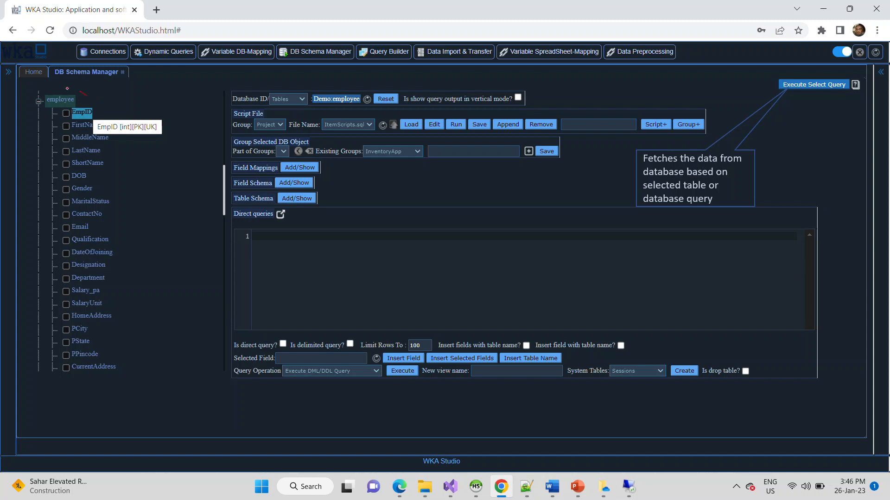
# Annotate the employee fields, the LastName chart option and the first record in red.
pyautogui.moveTo(88, 91)
pyautogui.mouseDown()
pyautogui.moveTo(122, 136)
pyautogui.moveTo(99, 151)
pyautogui.mouseUp()
pyautogui.moveTo(162, 109)
pyautogui.mouseDown()
pyautogui.moveTo(173, 332)
pyautogui.moveTo(157, 356)
pyautogui.mouseUp()
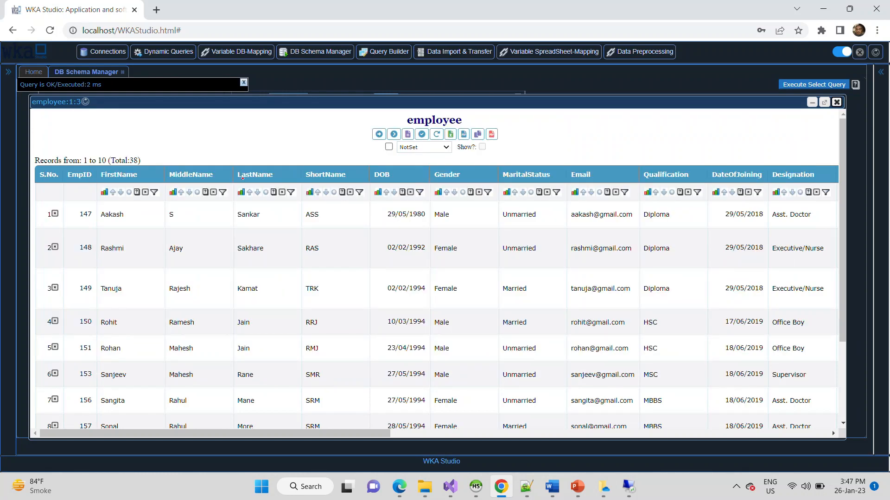
pyautogui.moveTo(242, 179)
pyautogui.mouseDown()
pyautogui.moveTo(252, 198)
pyautogui.moveTo(246, 179)
pyautogui.mouseUp()
pyautogui.moveTo(46, 221); pyautogui.dragTo(72, 210)
# Mark the FirstName sort/filter options and the Qualification chart's plot tools in red.
pyautogui.moveTo(134, 198); pyautogui.dragTo(160, 186)
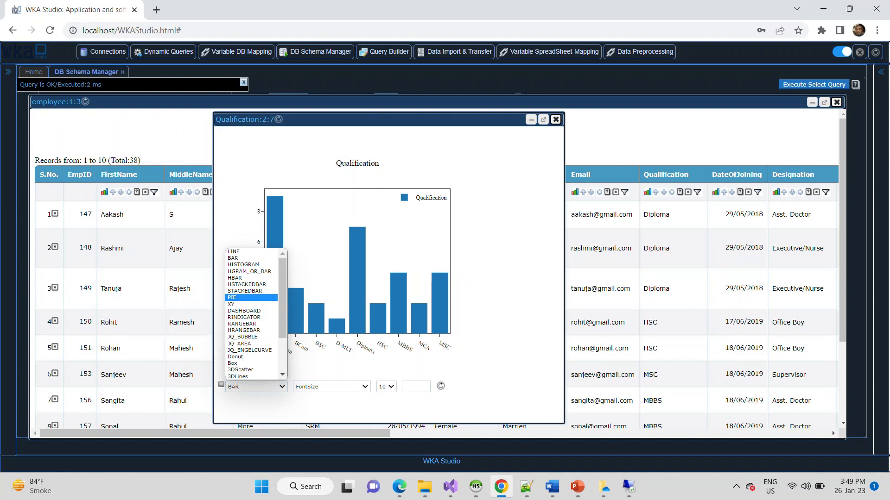
pyautogui.press('Return')
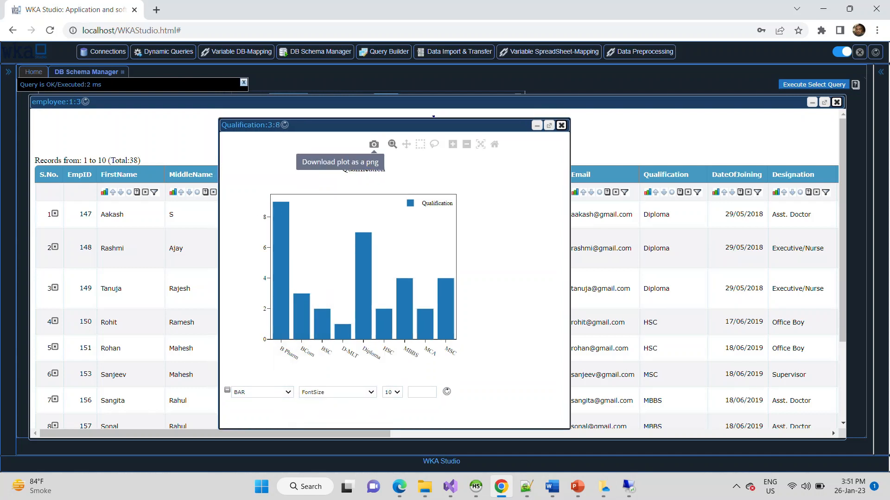
pyautogui.moveTo(396, 161)
pyautogui.mouseDown()
pyautogui.moveTo(514, 140)
pyautogui.moveTo(355, 132)
pyautogui.moveTo(393, 158)
pyautogui.mouseUp()
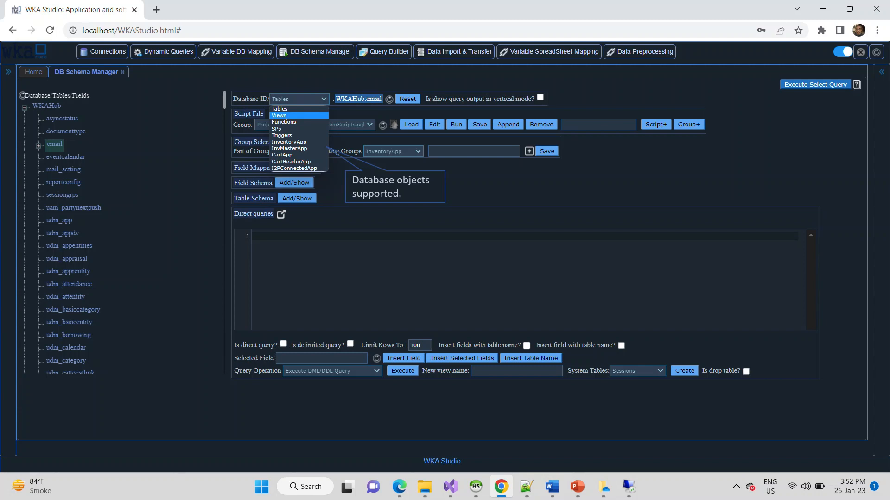
# Highlight the Views and Functions object types, then move on to the v_ views list.
pyautogui.moveTo(305, 116)
pyautogui.mouseDown()
pyautogui.moveTo(320, 106)
pyautogui.moveTo(327, 111)
pyautogui.mouseUp()
pyautogui.moveTo(320, 172); pyautogui.dragTo(303, 182)
pyautogui.press('Right')
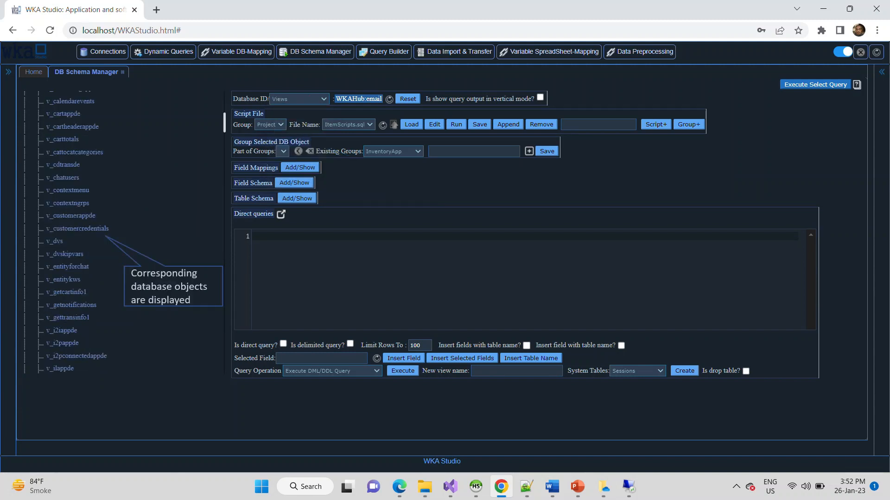
# Circle the Views object type and mark the listed v_ views in red.
pyautogui.moveTo(255, 102); pyautogui.dragTo(278, 88)
pyautogui.moveTo(132, 128); pyautogui.dragTo(101, 246)
pyautogui.press('Right')
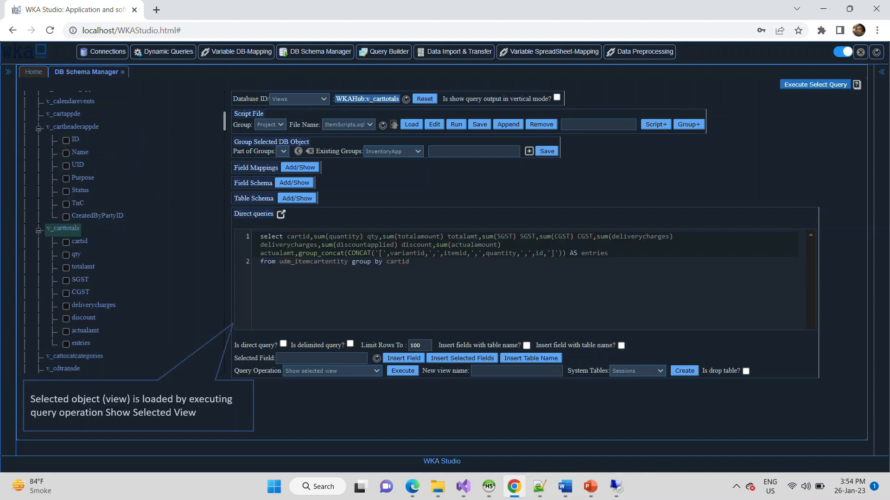
# Annotate v_carttotals' fields, the 'Show selected view' operation, and the loaded view query.
pyautogui.moveTo(123, 276); pyautogui.dragTo(105, 360)
pyautogui.moveTo(323, 361); pyautogui.dragTo(291, 384)
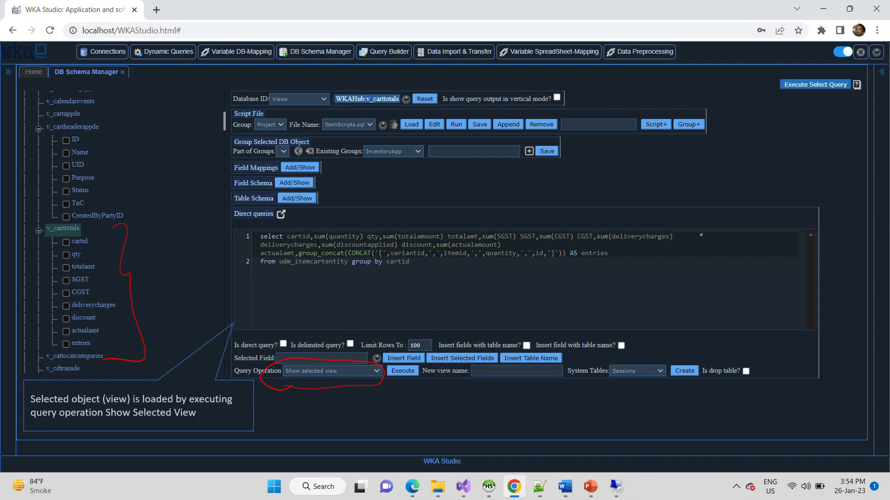
pyautogui.moveTo(703, 258); pyautogui.dragTo(656, 320)
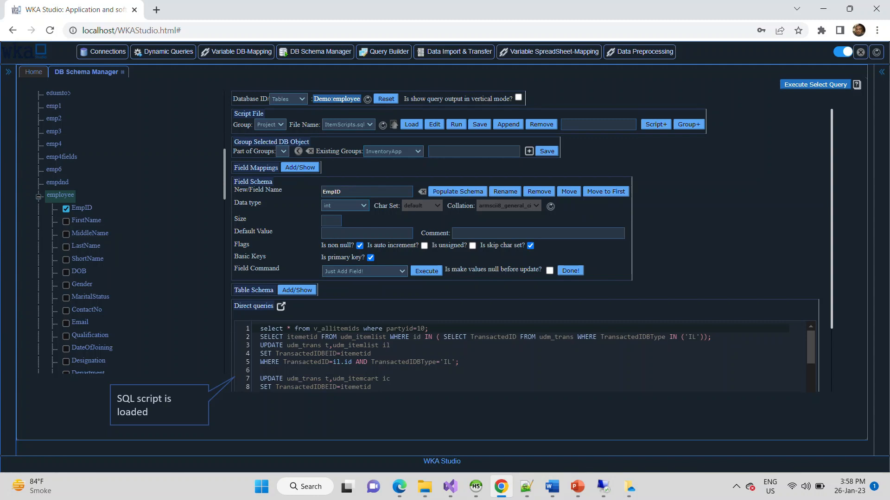
# Annotate the employee field schema and circle its field renaming option in red.
pyautogui.moveTo(670, 187); pyautogui.dragTo(639, 282)
pyautogui.moveTo(513, 190); pyautogui.dragTo(555, 195)
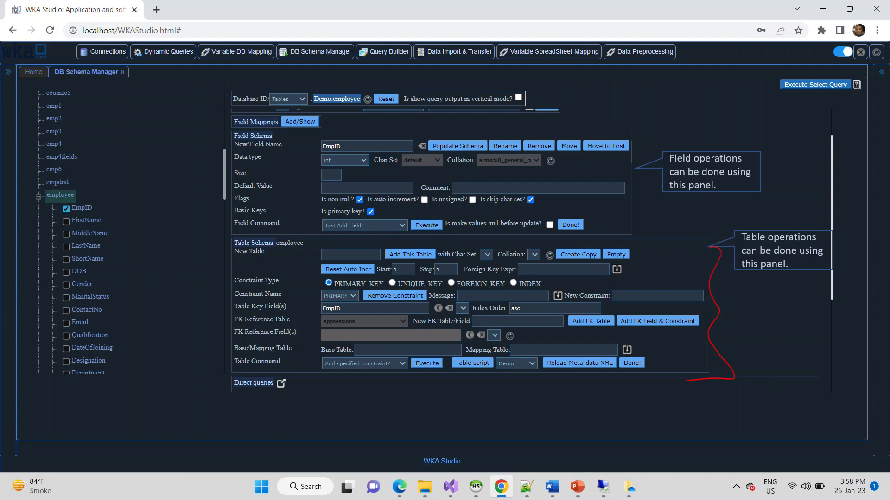
# Circle the employee table's PRIMARY_KEY constraint settings in red.
pyautogui.moveTo(354, 280)
pyautogui.mouseDown()
pyautogui.moveTo(320, 306)
pyautogui.moveTo(357, 277)
pyautogui.mouseUp()
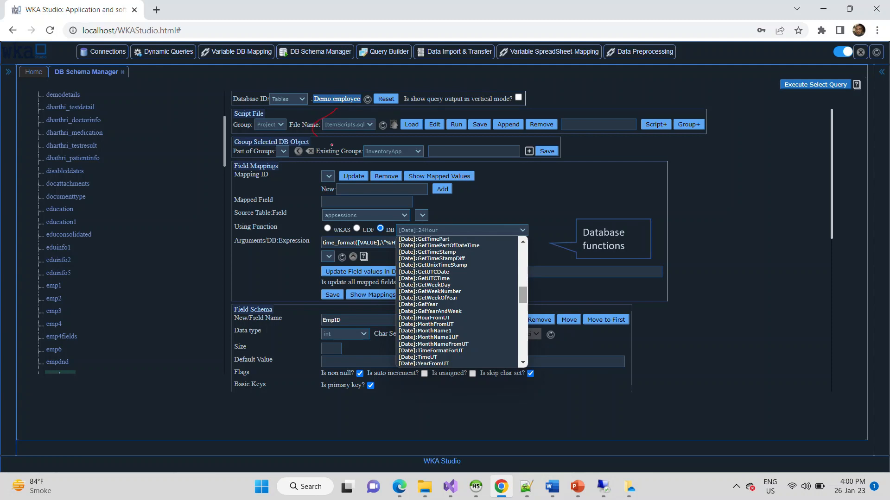
# Circle the script file name choice in red.
pyautogui.moveTo(331, 145); pyautogui.dragTo(337, 110)
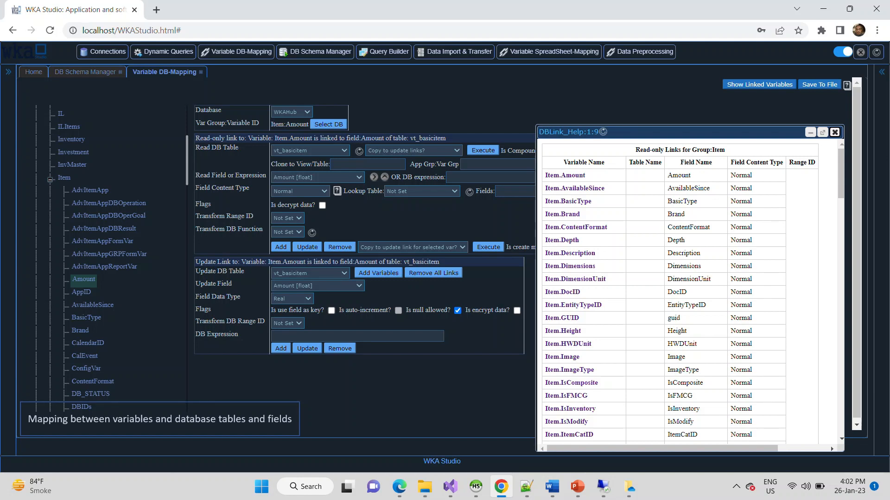
# Circle Item.Amount and its Amount field name in the DBLink links table.
pyautogui.moveTo(548, 181)
pyautogui.mouseDown()
pyautogui.moveTo(602, 175)
pyautogui.moveTo(549, 163)
pyautogui.mouseUp()
pyautogui.moveTo(694, 172)
pyautogui.mouseDown()
pyautogui.moveTo(690, 186)
pyautogui.moveTo(695, 175)
pyautogui.mouseUp()
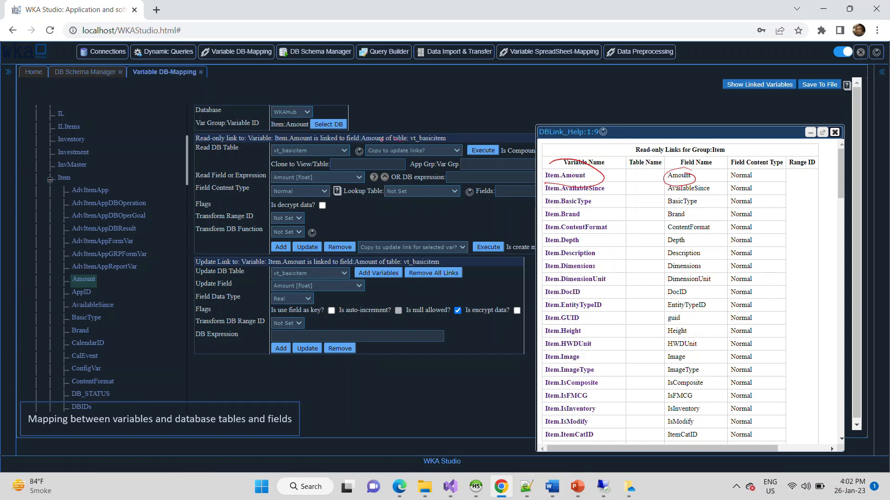
pyautogui.moveTo(448, 134); pyautogui.dragTo(400, 135)
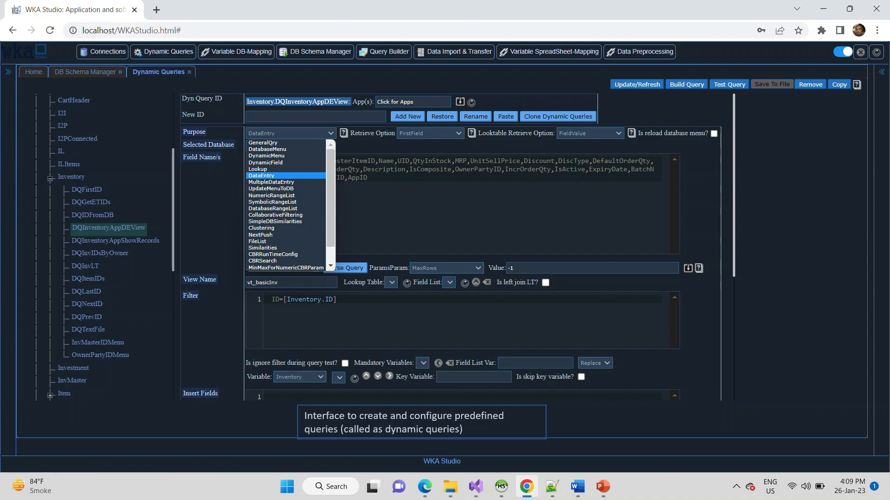
pyautogui.moveTo(135, 62); pyautogui.dragTo(205, 64)
pyautogui.moveTo(320, 206); pyautogui.dragTo(304, 255)
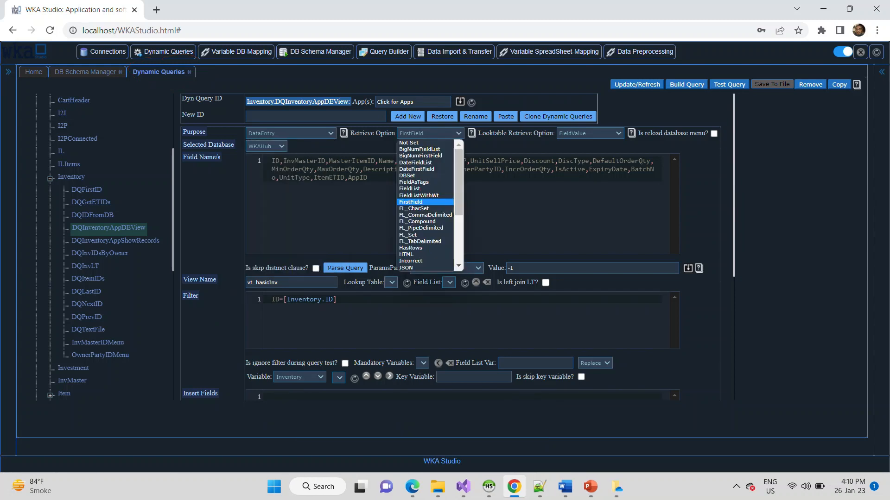
# Draw red annotations over the Retrieve Option settings and the emp1 import source details.
pyautogui.moveTo(482, 142)
pyautogui.mouseDown()
pyautogui.moveTo(508, 238)
pyautogui.moveTo(492, 245)
pyautogui.mouseUp()
pyautogui.moveTo(429, 246); pyautogui.dragTo(430, 257)
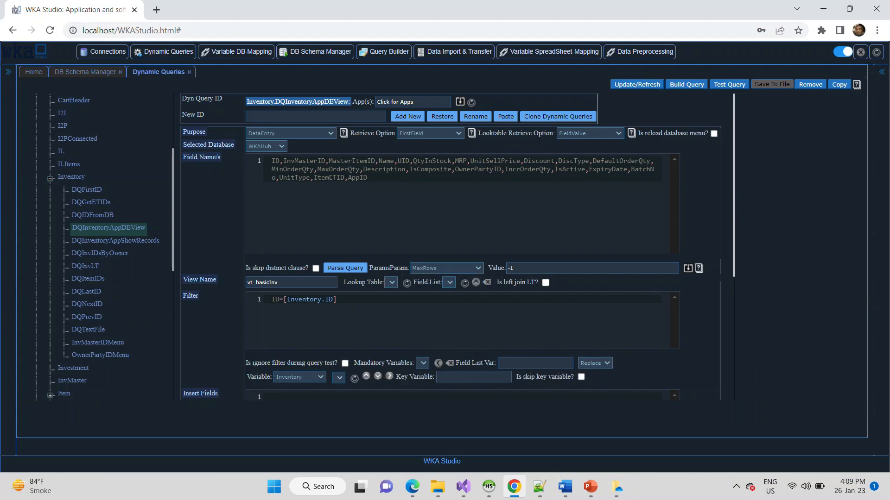
pyautogui.moveTo(413, 347)
pyautogui.mouseDown()
pyautogui.moveTo(349, 362)
pyautogui.moveTo(410, 344)
pyautogui.mouseUp()
pyautogui.moveTo(689, 340)
pyautogui.mouseDown()
pyautogui.moveTo(681, 358)
pyautogui.moveTo(660, 366)
pyautogui.mouseUp()
pyautogui.moveTo(709, 343)
pyautogui.mouseDown()
pyautogui.moveTo(697, 361)
pyautogui.moveTo(710, 344)
pyautogui.mouseUp()
pyautogui.moveTo(726, 341)
pyautogui.mouseDown()
pyautogui.moveTo(738, 357)
pyautogui.moveTo(829, 343)
pyautogui.moveTo(854, 350)
pyautogui.mouseUp()
pyautogui.moveTo(769, 366); pyautogui.dragTo(859, 364)
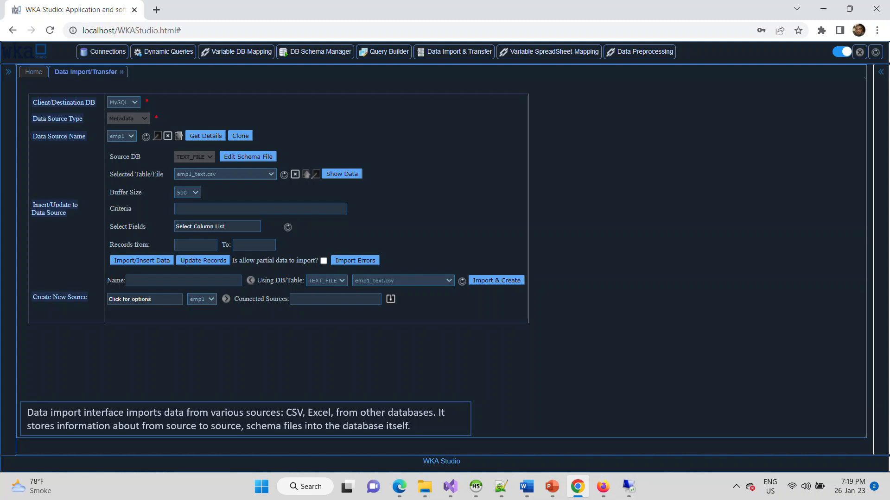
# Mark up the Data Validator's comma-delimited, header-row preview of the Employee10 employee records.
pyautogui.moveTo(652, 339)
pyautogui.mouseDown()
pyautogui.moveTo(654, 368)
pyautogui.moveTo(643, 370)
pyautogui.mouseUp()
pyautogui.moveTo(681, 342)
pyautogui.mouseDown()
pyautogui.moveTo(663, 366)
pyautogui.moveTo(692, 373)
pyautogui.mouseUp()
pyautogui.moveTo(690, 352)
pyautogui.mouseDown()
pyautogui.moveTo(713, 362)
pyautogui.moveTo(711, 370)
pyautogui.mouseUp()
pyautogui.moveTo(628, 327)
pyautogui.mouseDown()
pyautogui.moveTo(709, 328)
pyautogui.moveTo(688, 403)
pyautogui.moveTo(625, 325)
pyautogui.mouseUp()
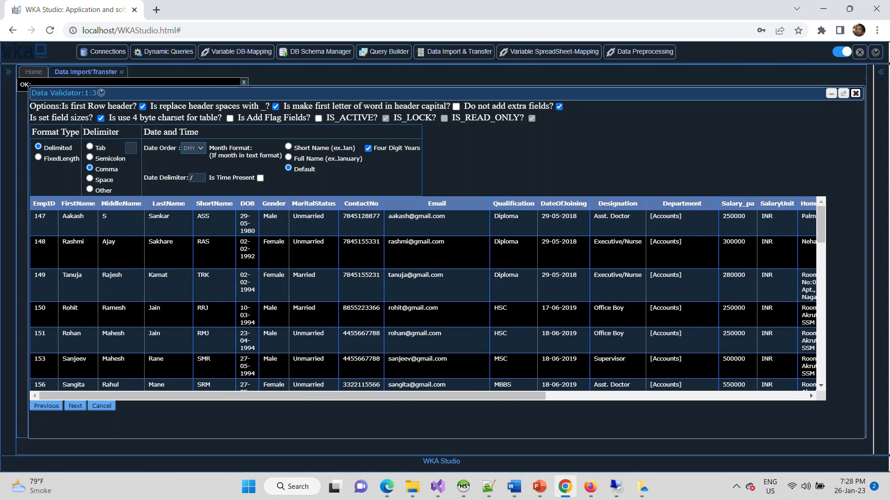
# Mark up the column mapping showing EmpID as an int primary key and ContactNo as bigint.
pyautogui.moveTo(825, 176)
pyautogui.mouseDown()
pyautogui.moveTo(870, 383)
pyautogui.moveTo(804, 384)
pyautogui.mouseUp()
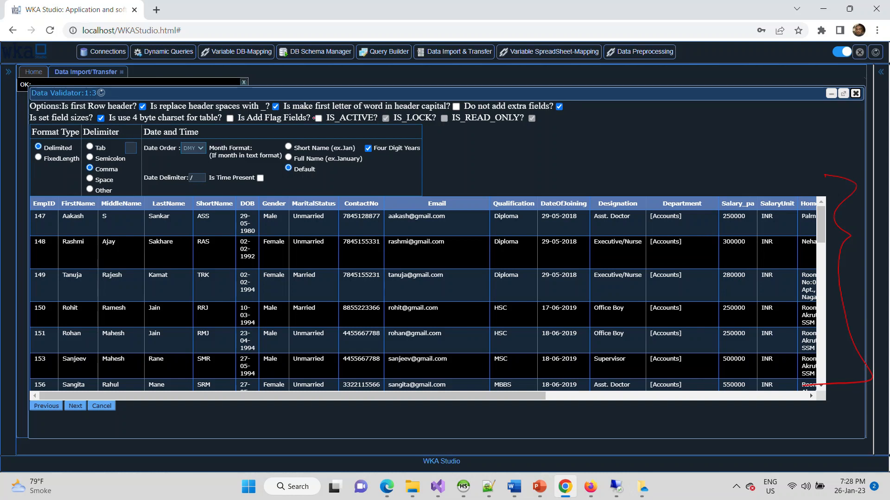
pyautogui.moveTo(315, 122); pyautogui.dragTo(343, 117)
pyautogui.moveTo(397, 121); pyautogui.dragTo(439, 107)
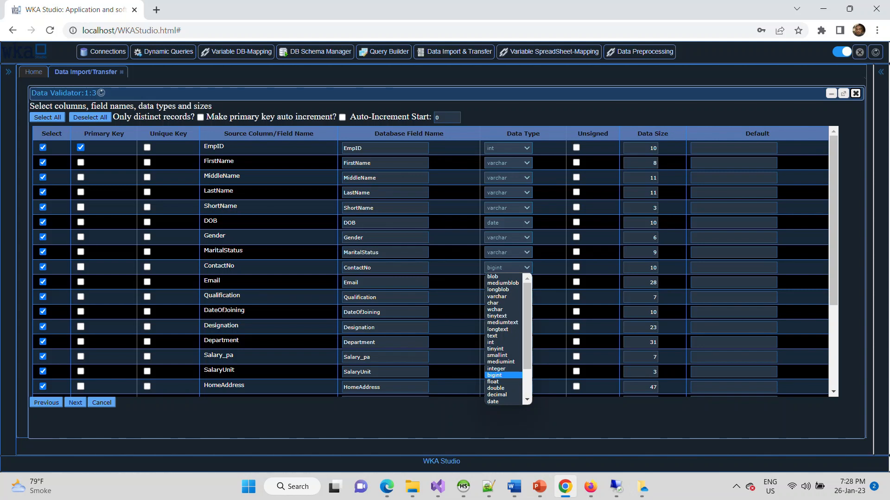
# Annotate the Employee10 field names, data types and sizes, with EmpID as primary key.
pyautogui.moveTo(255, 147); pyautogui.dragTo(291, 121)
pyautogui.moveTo(266, 167); pyautogui.dragTo(281, 157)
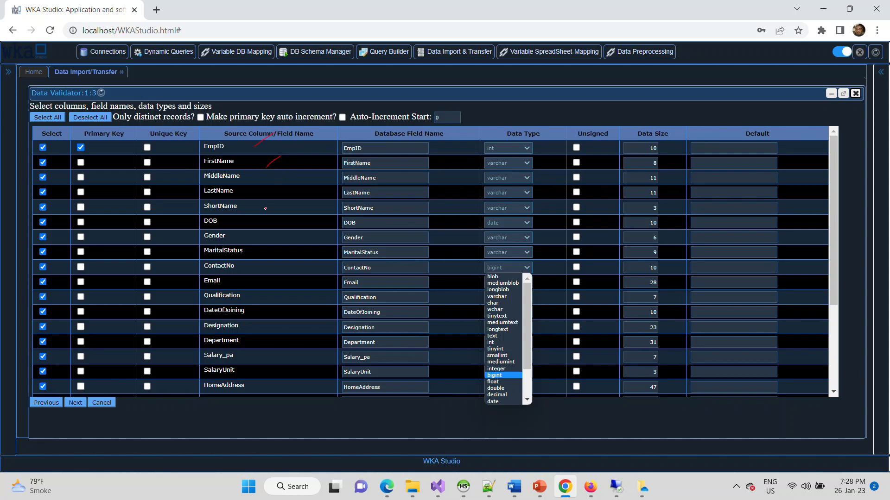
pyautogui.moveTo(268, 371); pyautogui.dragTo(288, 353)
pyautogui.moveTo(232, 256)
pyautogui.mouseDown()
pyautogui.moveTo(194, 268)
pyautogui.moveTo(244, 263)
pyautogui.mouseUp()
pyautogui.moveTo(594, 221); pyautogui.dragTo(601, 215)
pyautogui.moveTo(69, 142)
pyautogui.mouseDown()
pyautogui.moveTo(142, 166)
pyautogui.moveTo(100, 133)
pyautogui.mouseUp()
pyautogui.moveTo(230, 134)
pyautogui.mouseDown()
pyautogui.moveTo(206, 139)
pyautogui.moveTo(218, 136)
pyautogui.mouseUp()
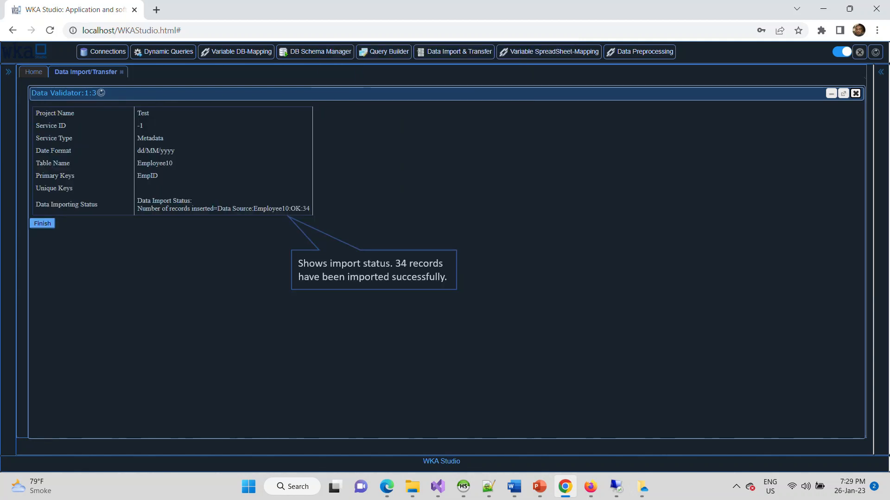
# Annotate the new Employee10 data source's TEXT_FILE details and its ticked columns.
pyautogui.moveTo(179, 230)
pyautogui.mouseDown()
pyautogui.moveTo(320, 206)
pyautogui.moveTo(217, 191)
pyautogui.mouseUp()
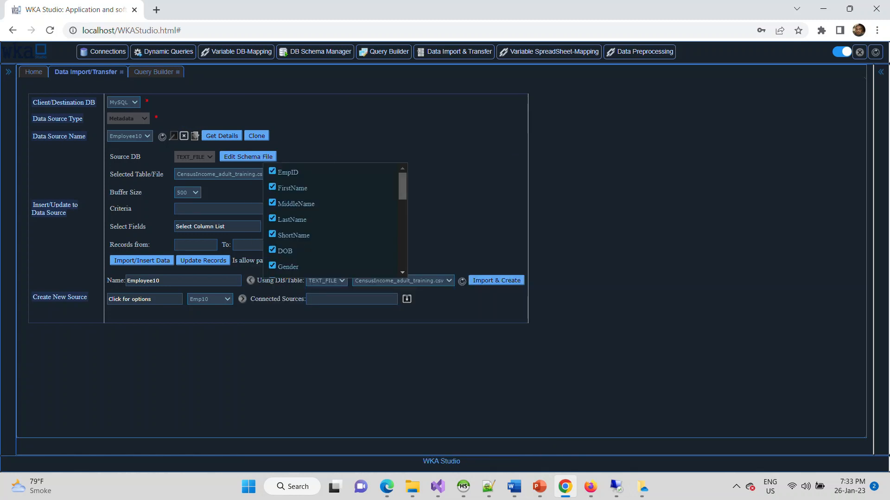
# Highlight the insert-records option and mark the LastName and ShortName columns with ticks.
pyautogui.moveTo(145, 245)
pyautogui.mouseDown()
pyautogui.moveTo(154, 277)
pyautogui.moveTo(235, 258)
pyautogui.mouseUp()
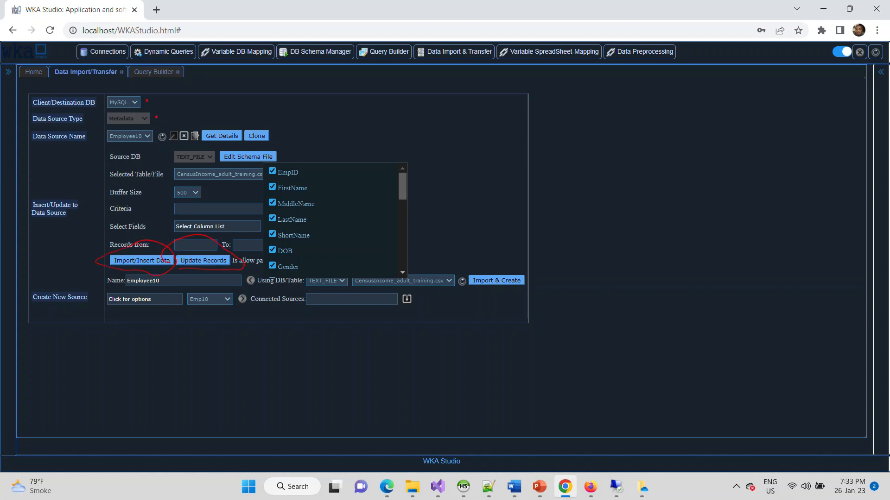
pyautogui.moveTo(330, 220); pyautogui.dragTo(357, 202)
pyautogui.moveTo(340, 245); pyautogui.dragTo(363, 224)
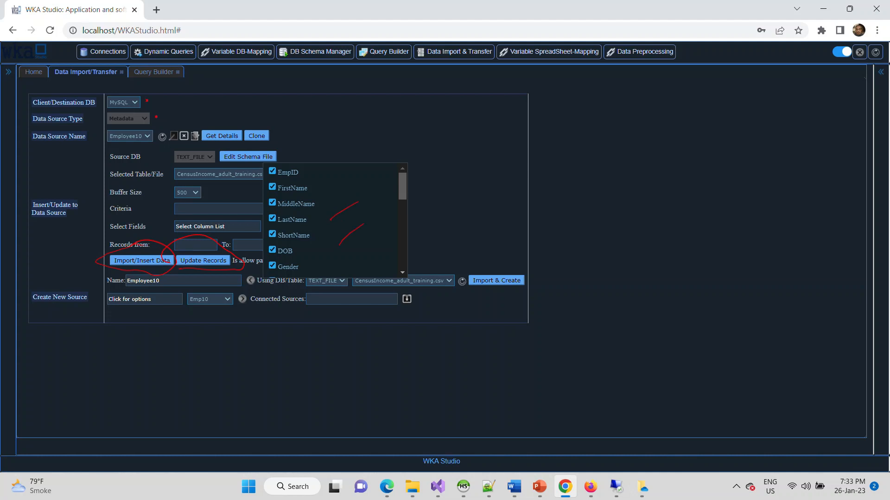